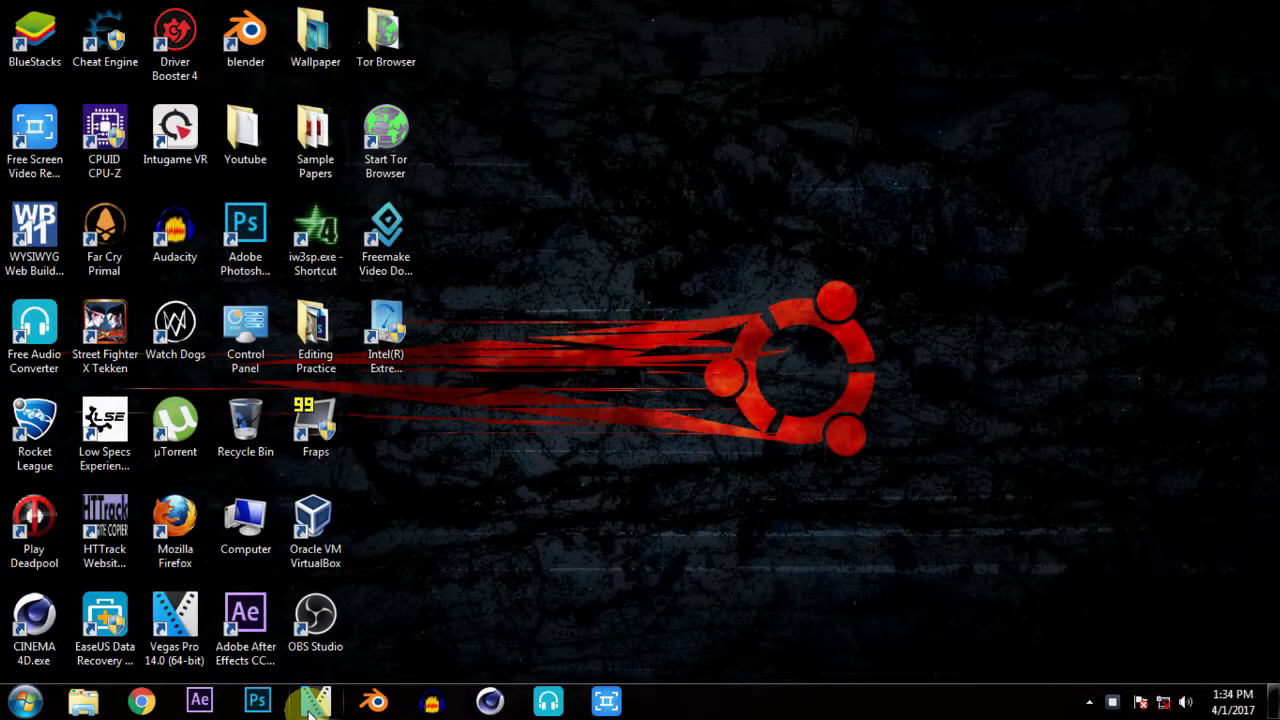
Launch VEGAS Pro 14.0 from the taskbar icon.
left_click(311, 703)
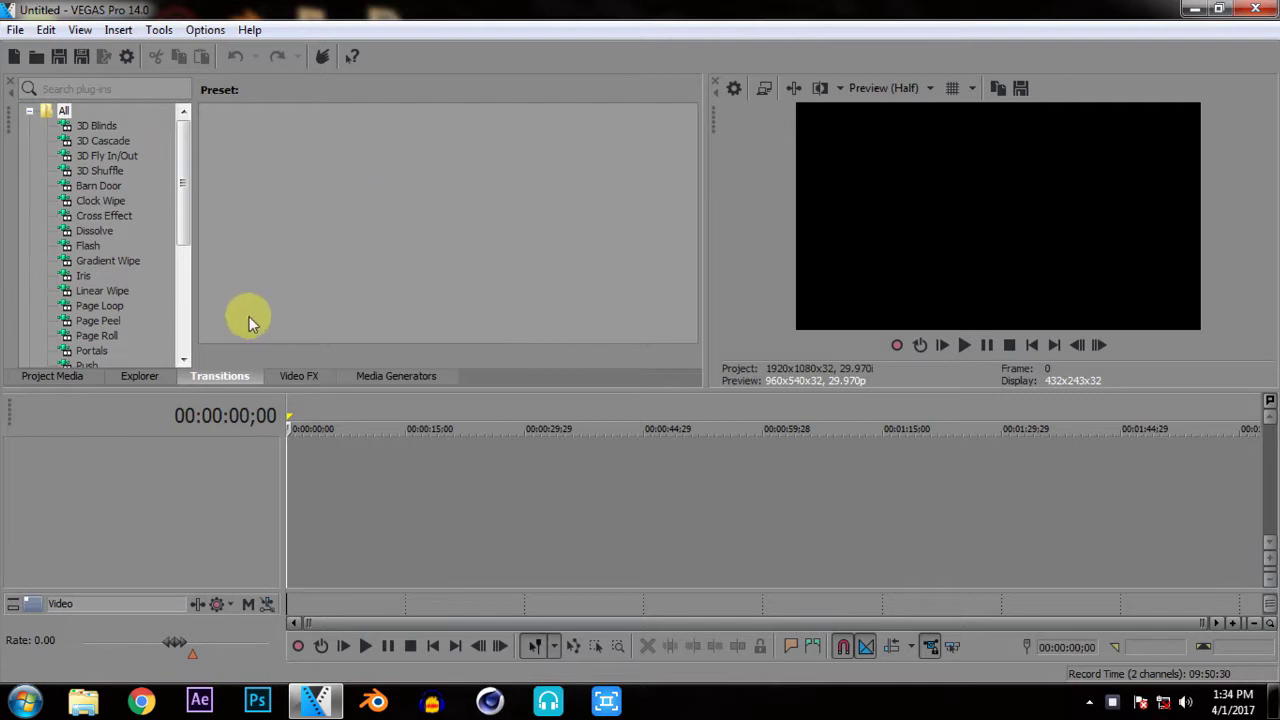
Switch the upper-left docking area to the Project Media window.
left_click(68, 376)
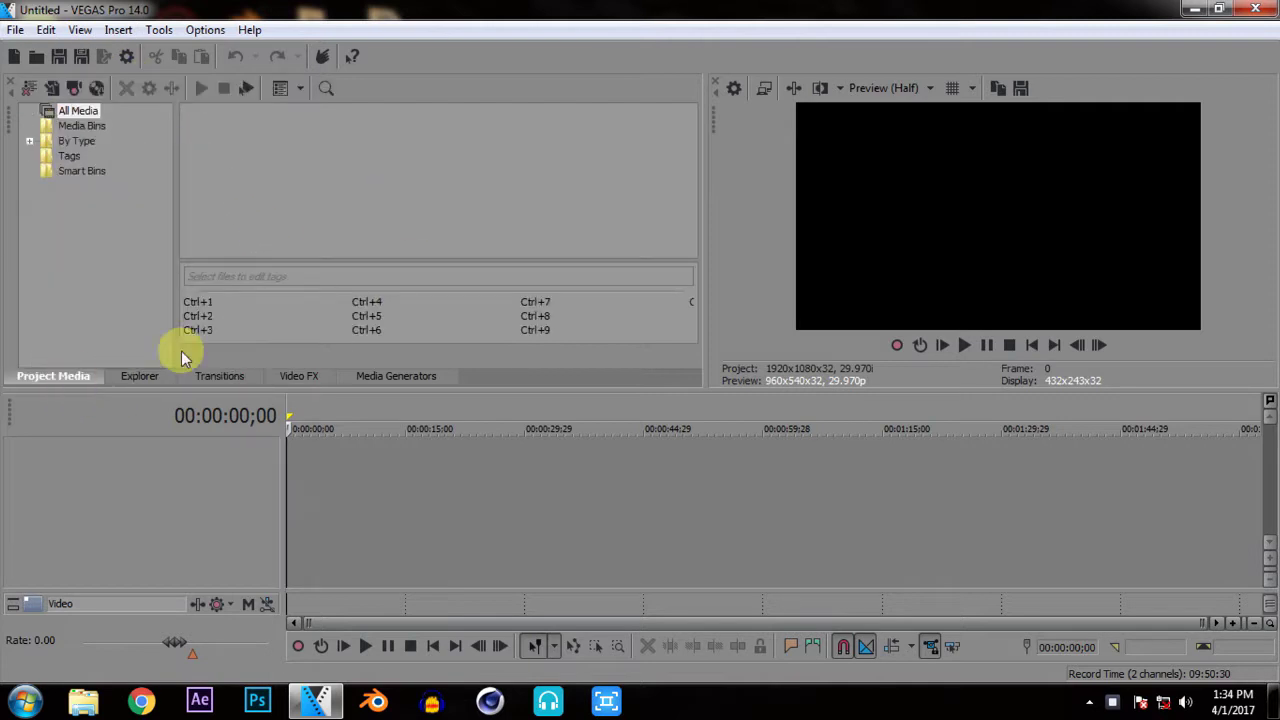
Import the Clouds time-lapse and Royalty Free Stock Video.mp4, then select the Clouds clip.
left_click(57, 88)
left_click(219, 225)
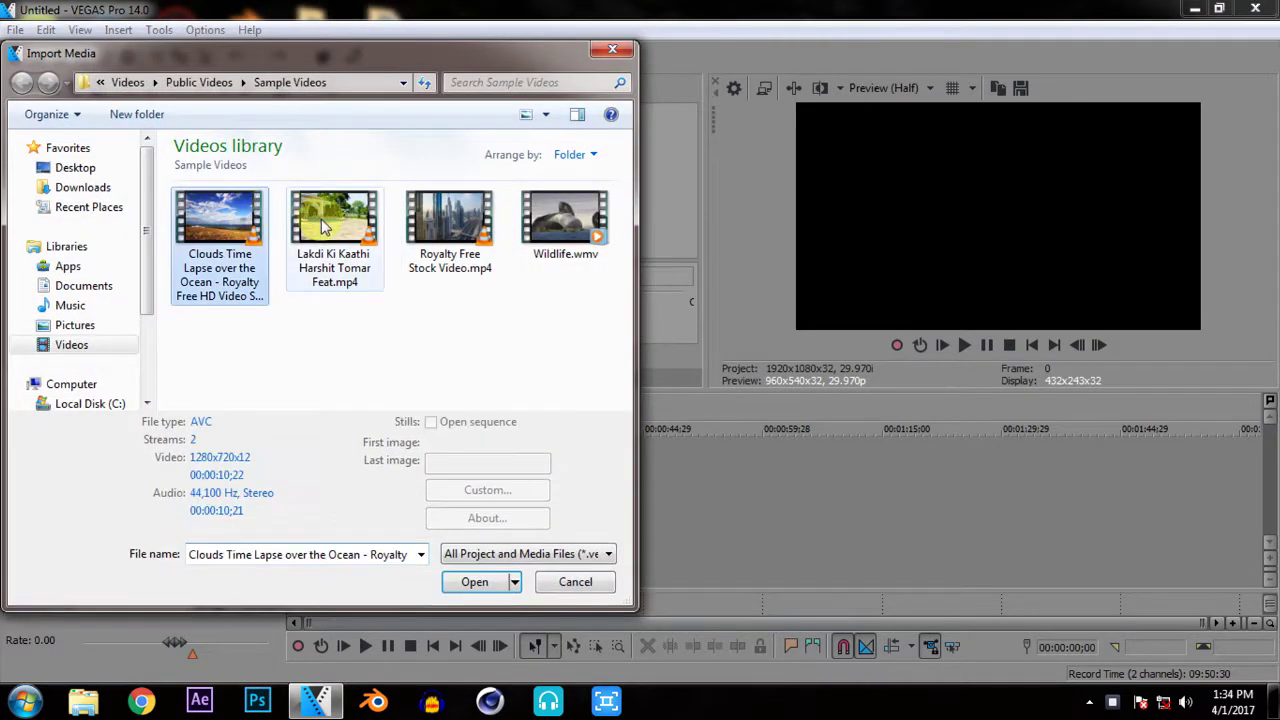
left_click(435, 243, "ctrl")
left_click(476, 582)
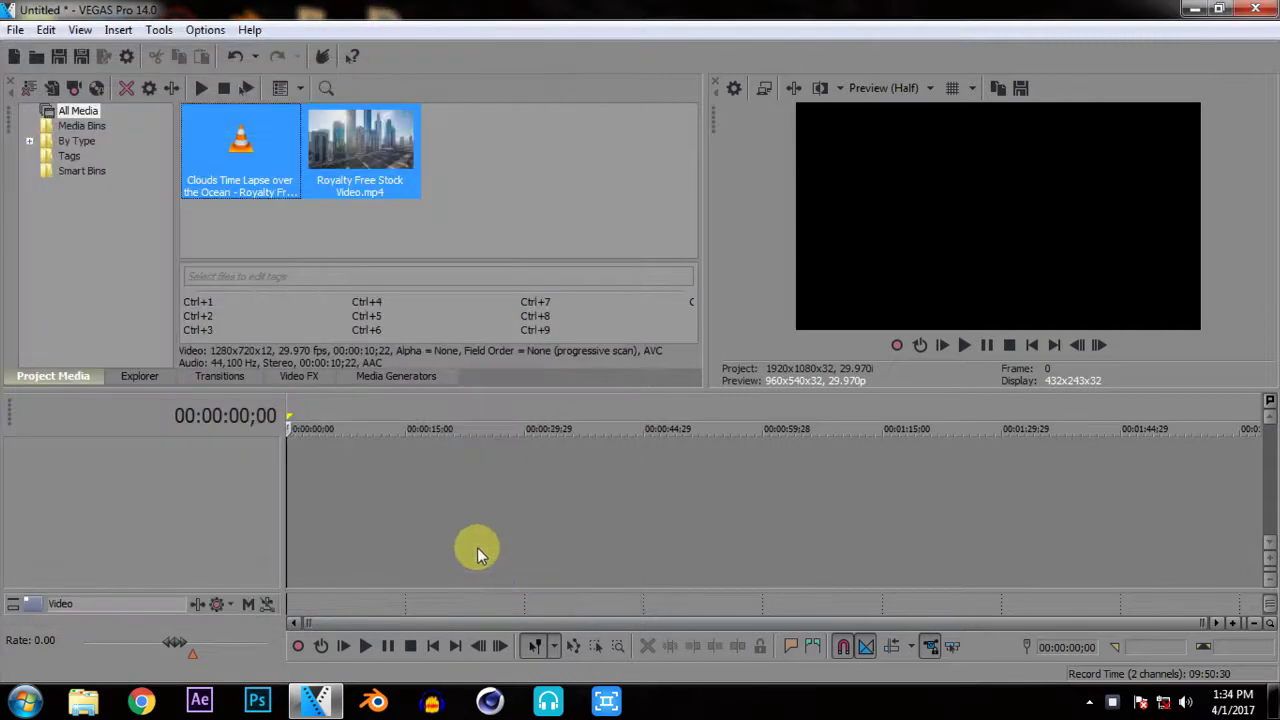
left_click(257, 165)
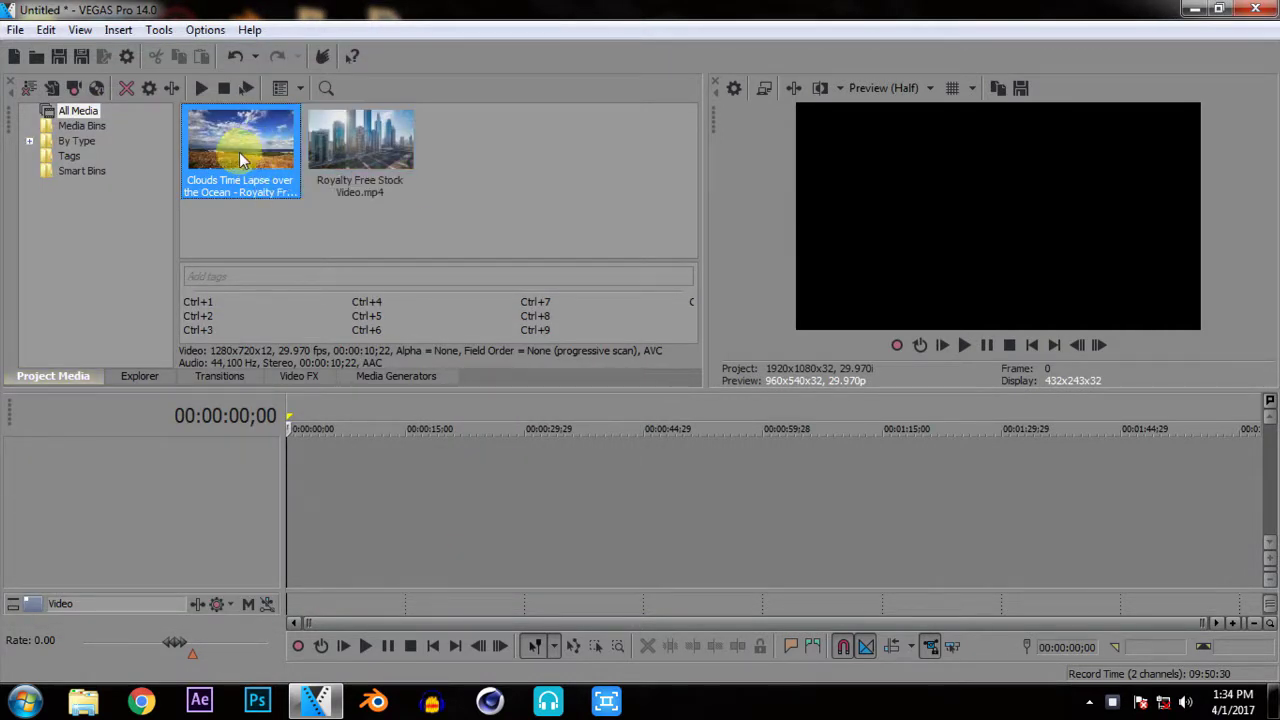
Place the Clouds clip at the timeline start with Royalty Free Stock Video right after it.
left_click_drag(240, 155, 284, 490)
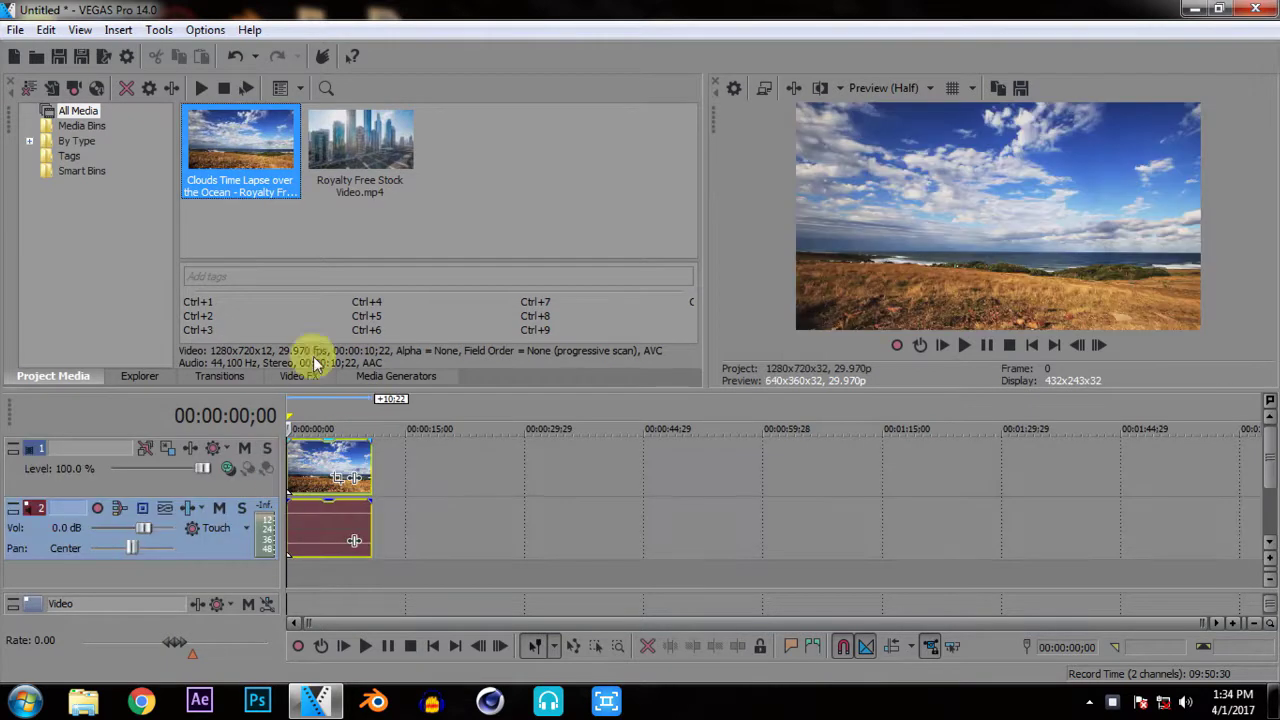
left_click_drag(370, 150, 383, 455)
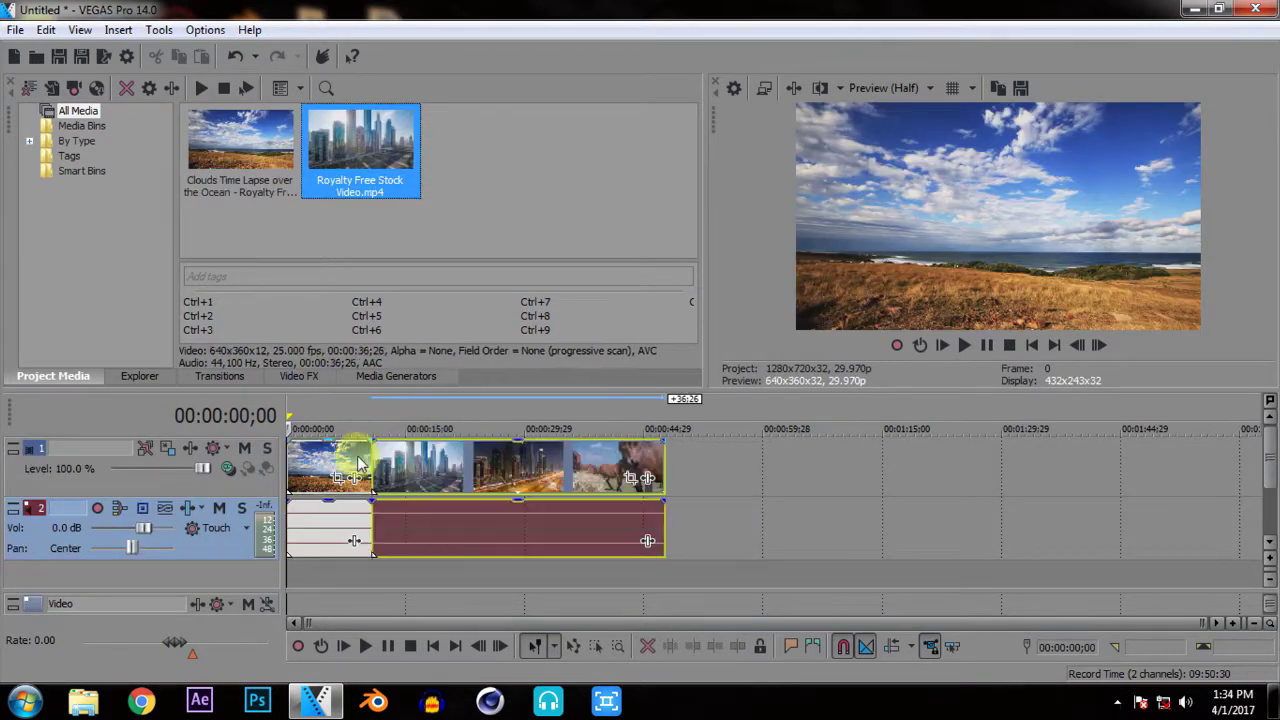
left_click(342, 455)
Play back the cut between the two clips from just before the junction.
left_click(384, 465)
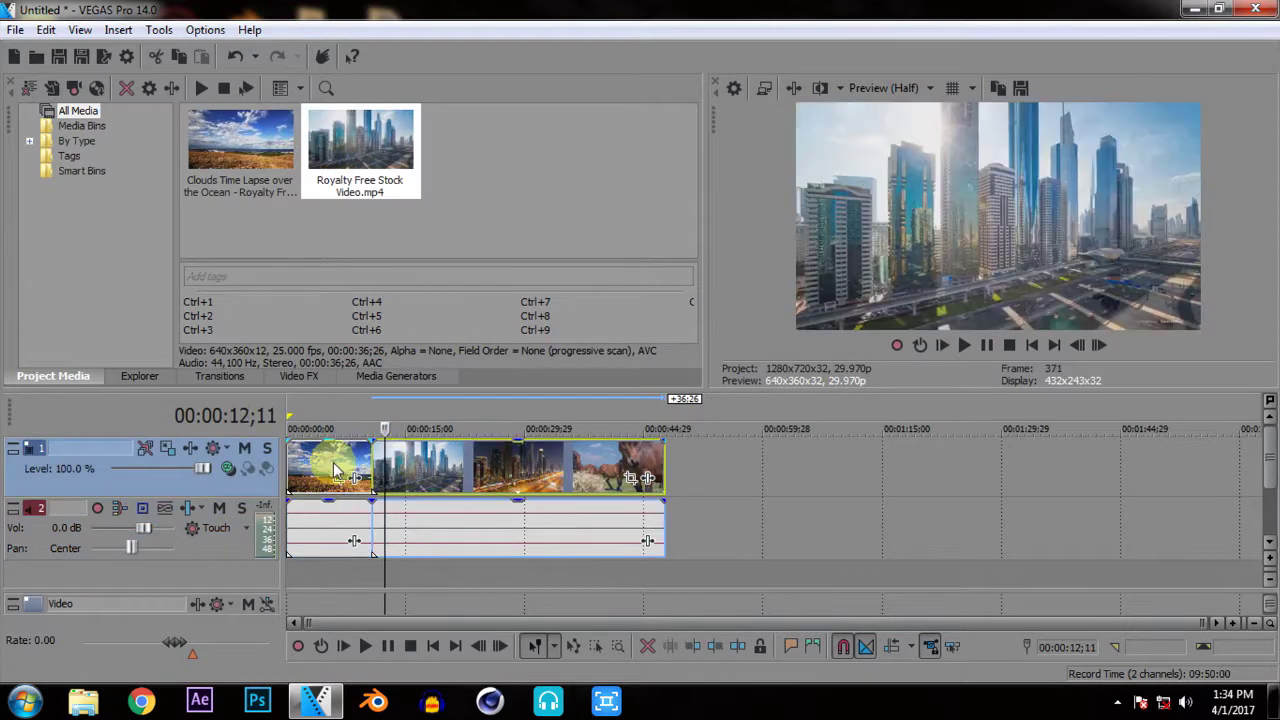
left_click(363, 470)
key("space")
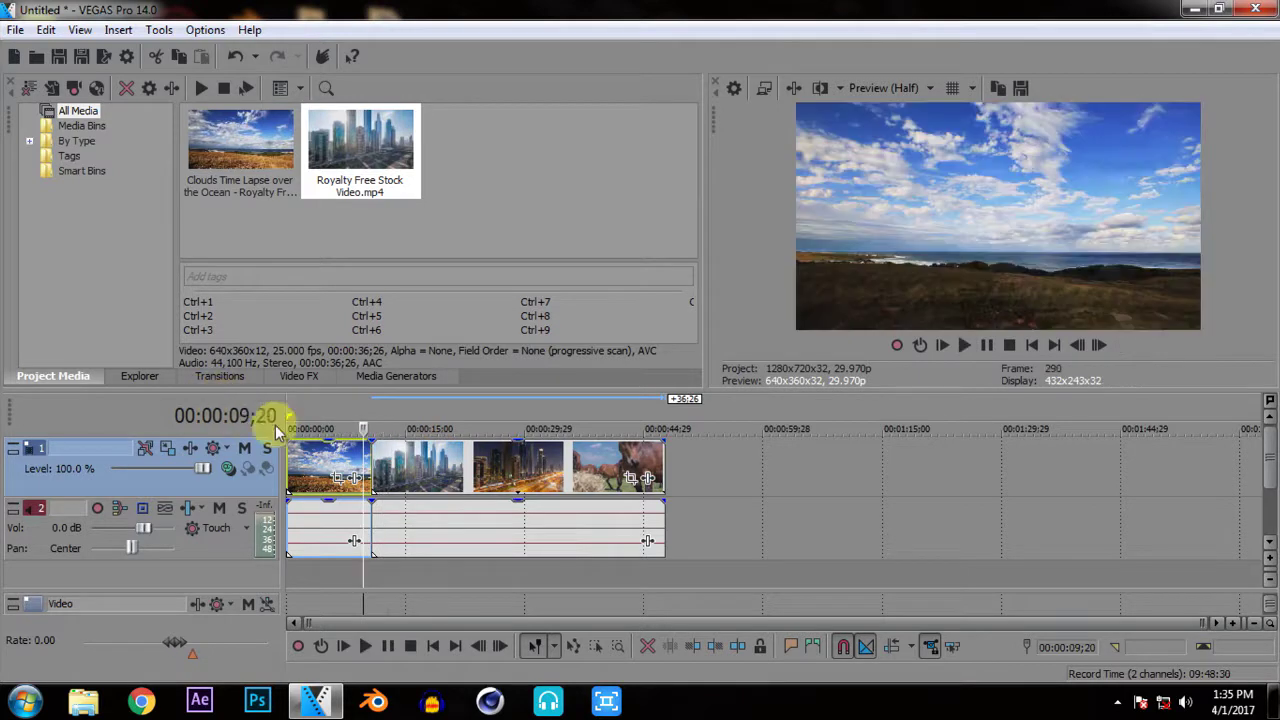
left_click(222, 377)
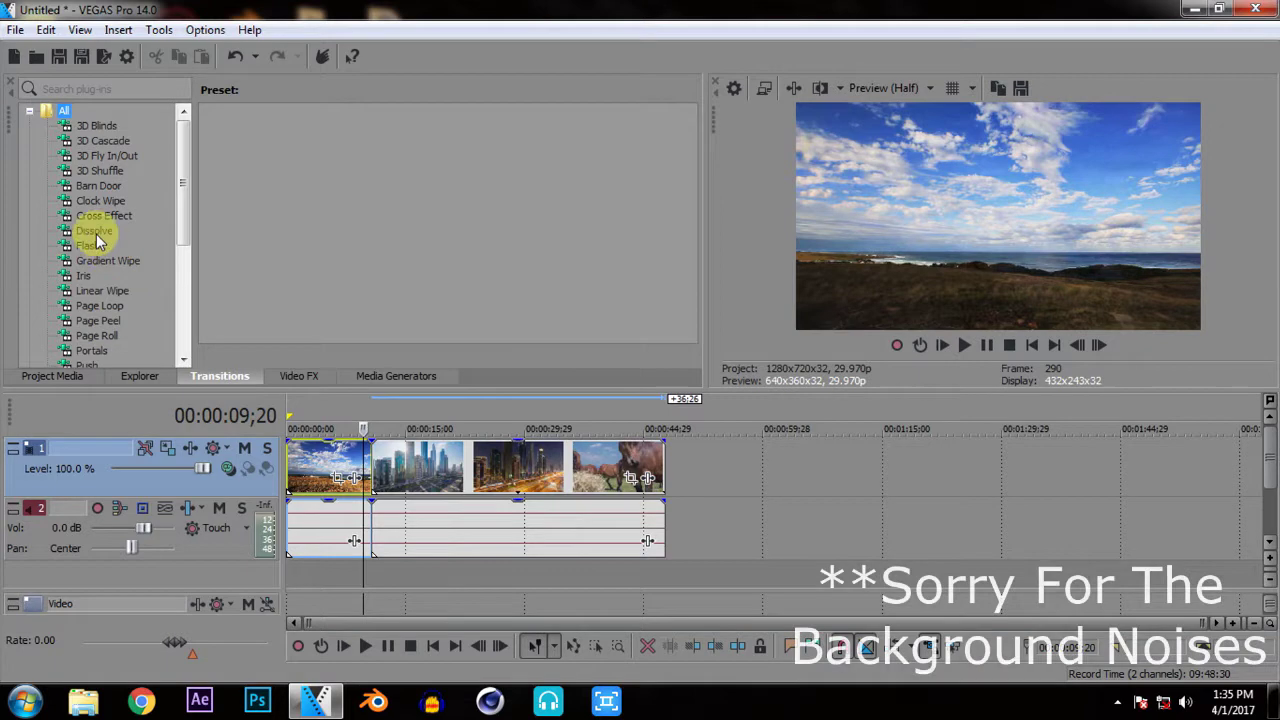
Drag the Flash transition's Hard Flash preset onto the junction between the two clips.
left_click(78, 247)
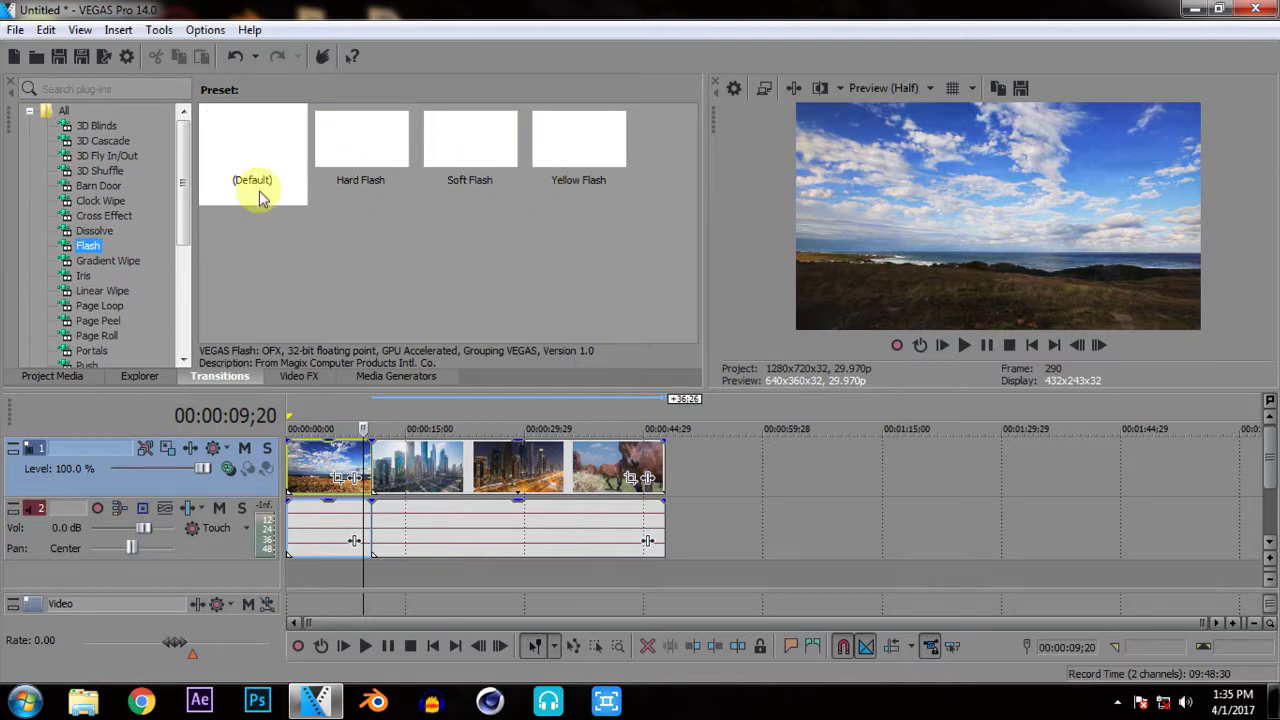
left_click(379, 135)
left_click_drag(366, 449, 373, 465)
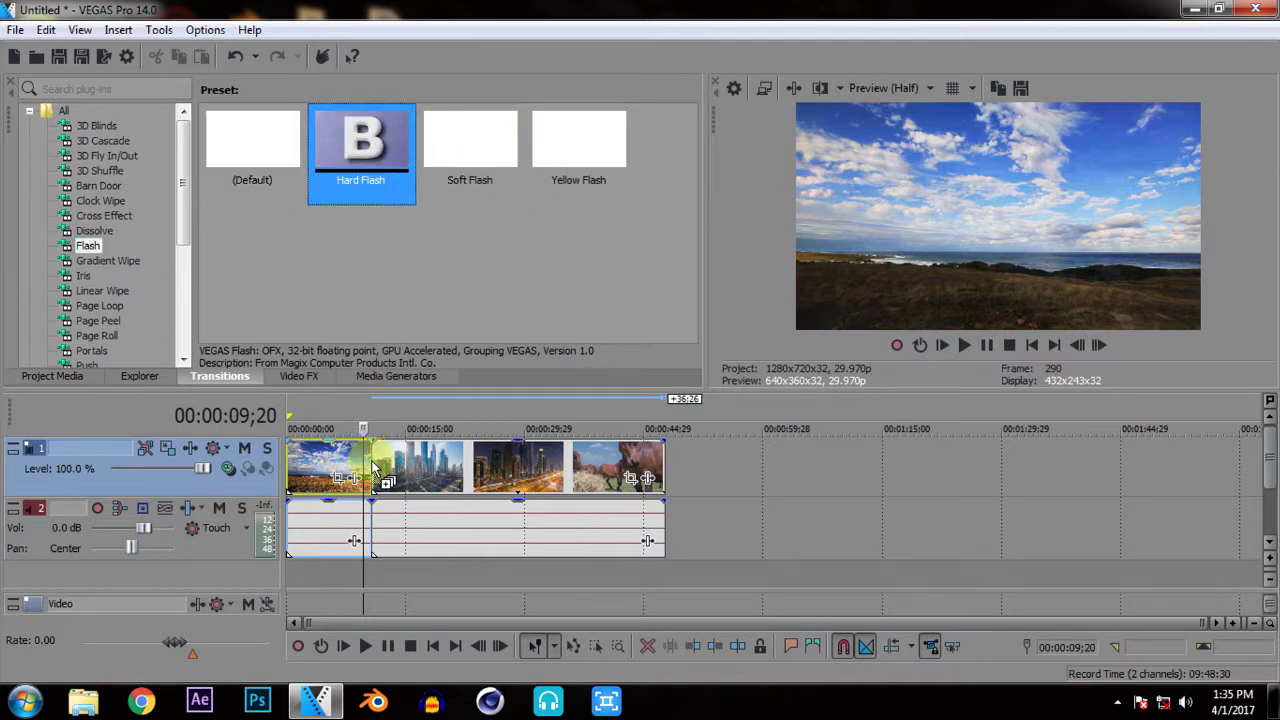
left_click_drag(388, 318, 380, 182)
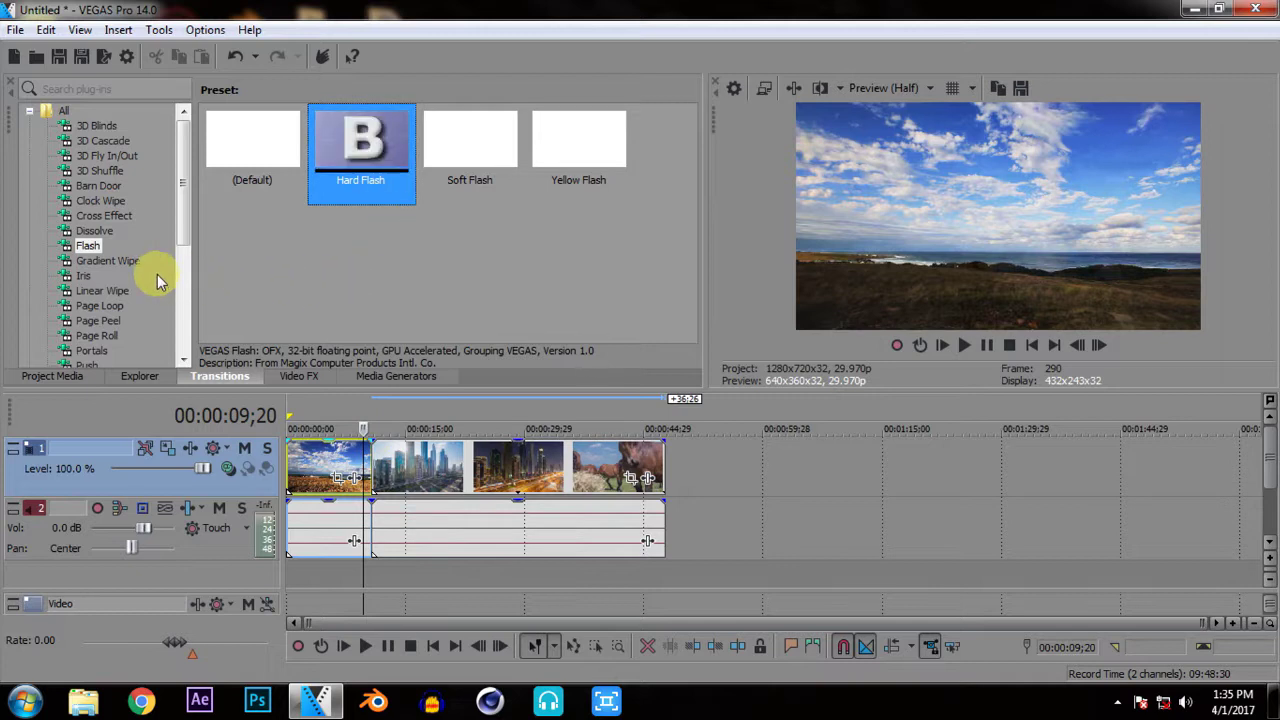
left_click_drag(86, 246, 373, 465)
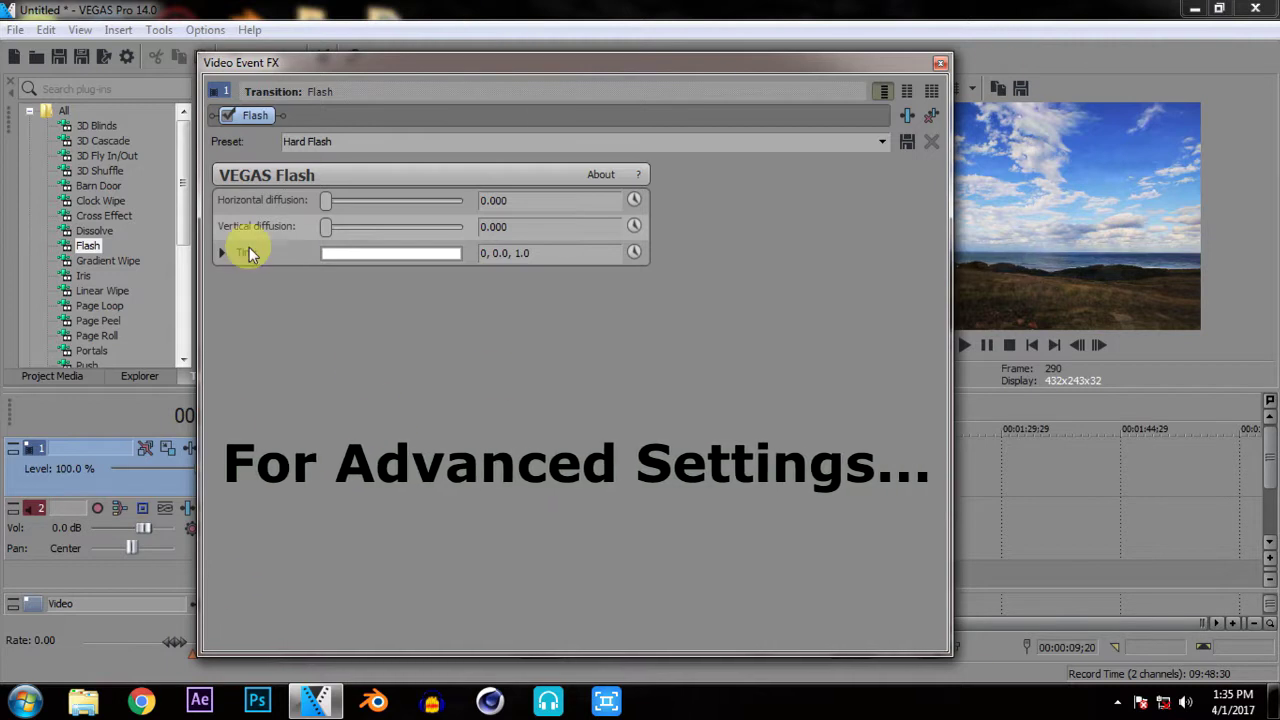
Expand the Hard Flash tint colour setting, then close the Video Event FX window unchanged.
left_click(221, 254)
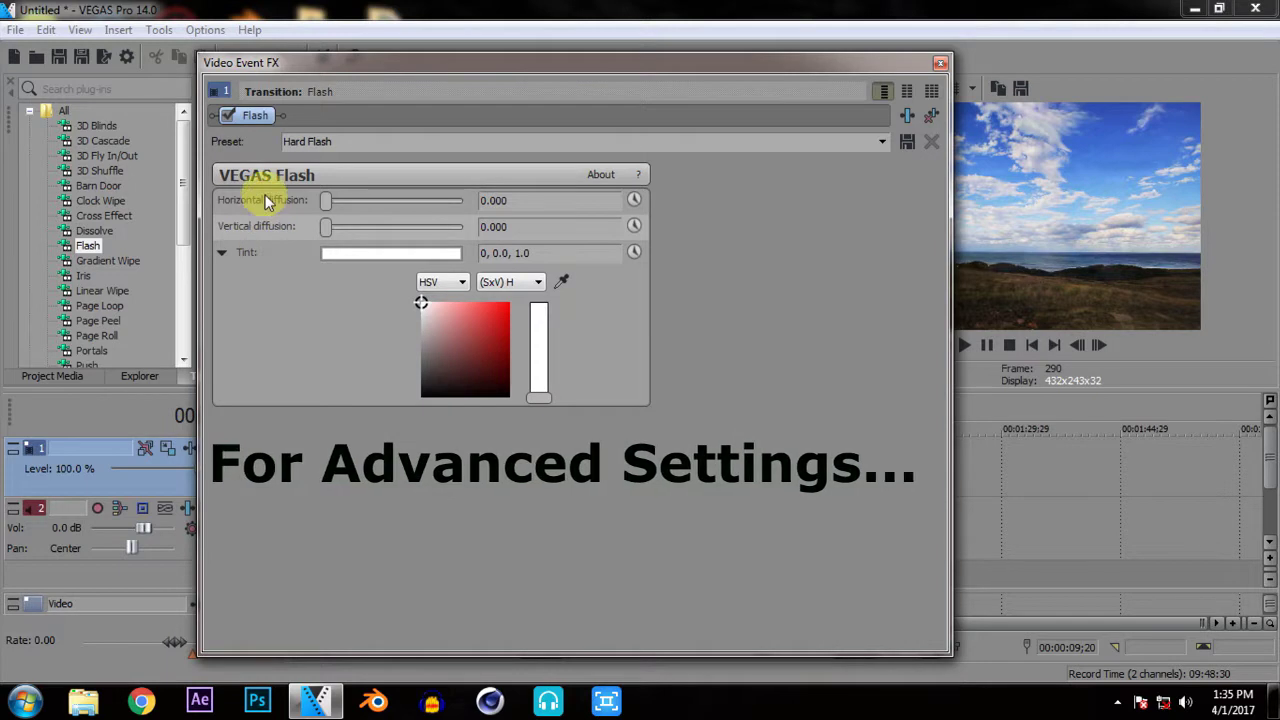
left_click(941, 62)
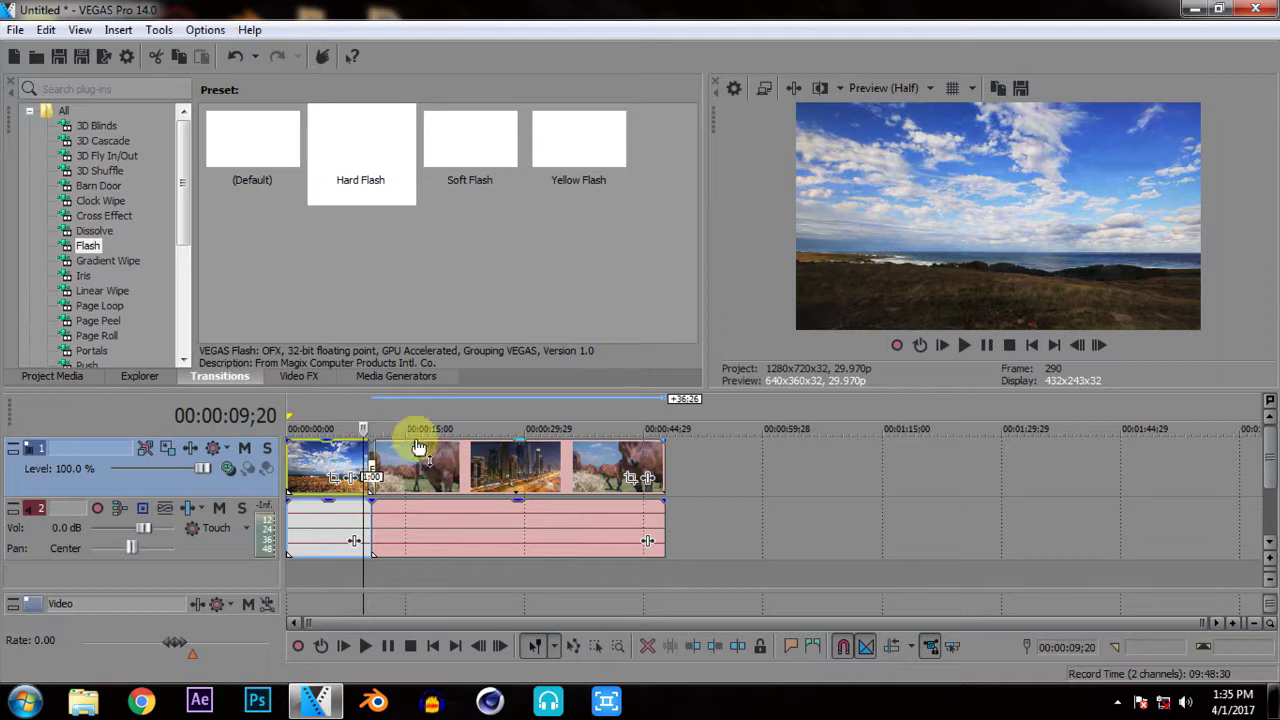
key("space")
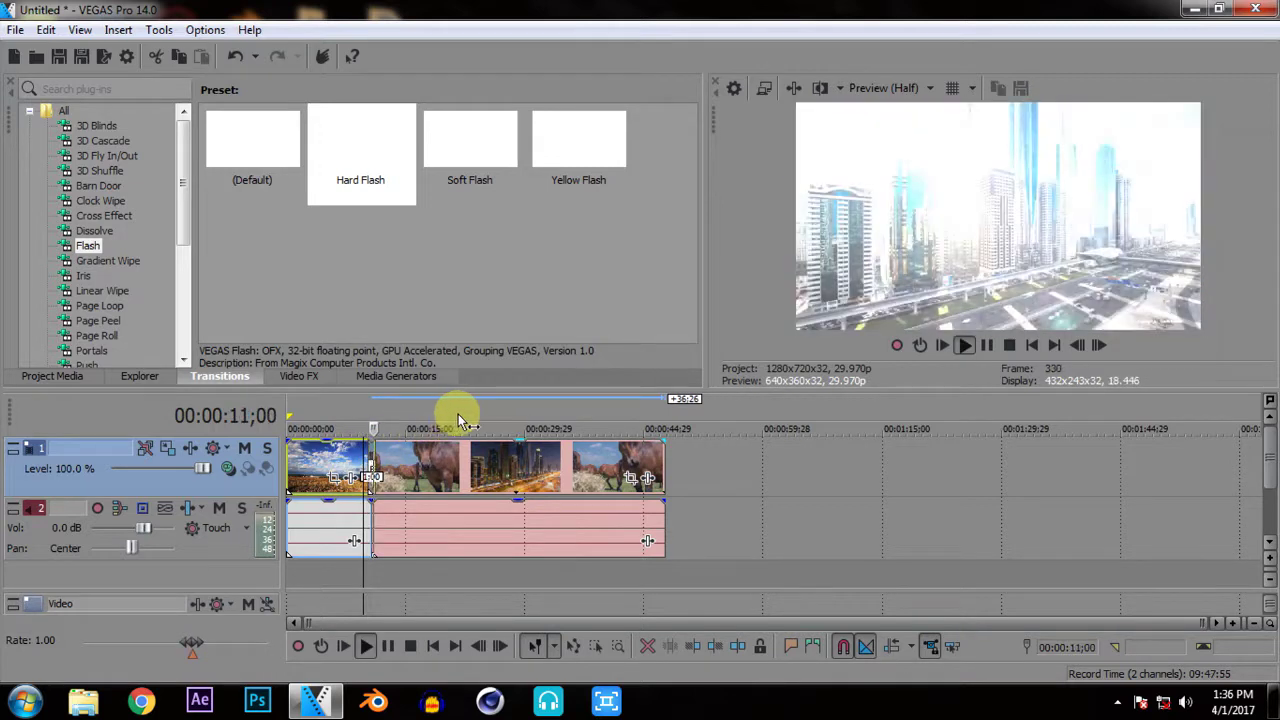
key("space")
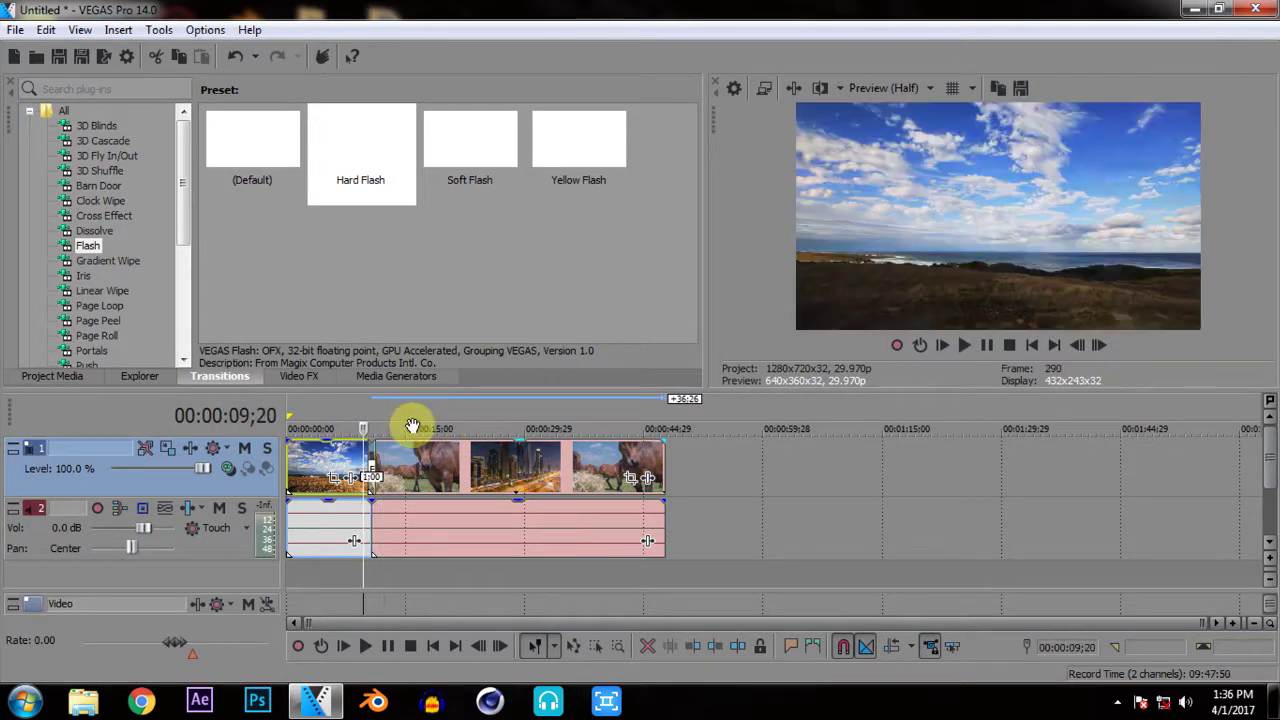
key("space")
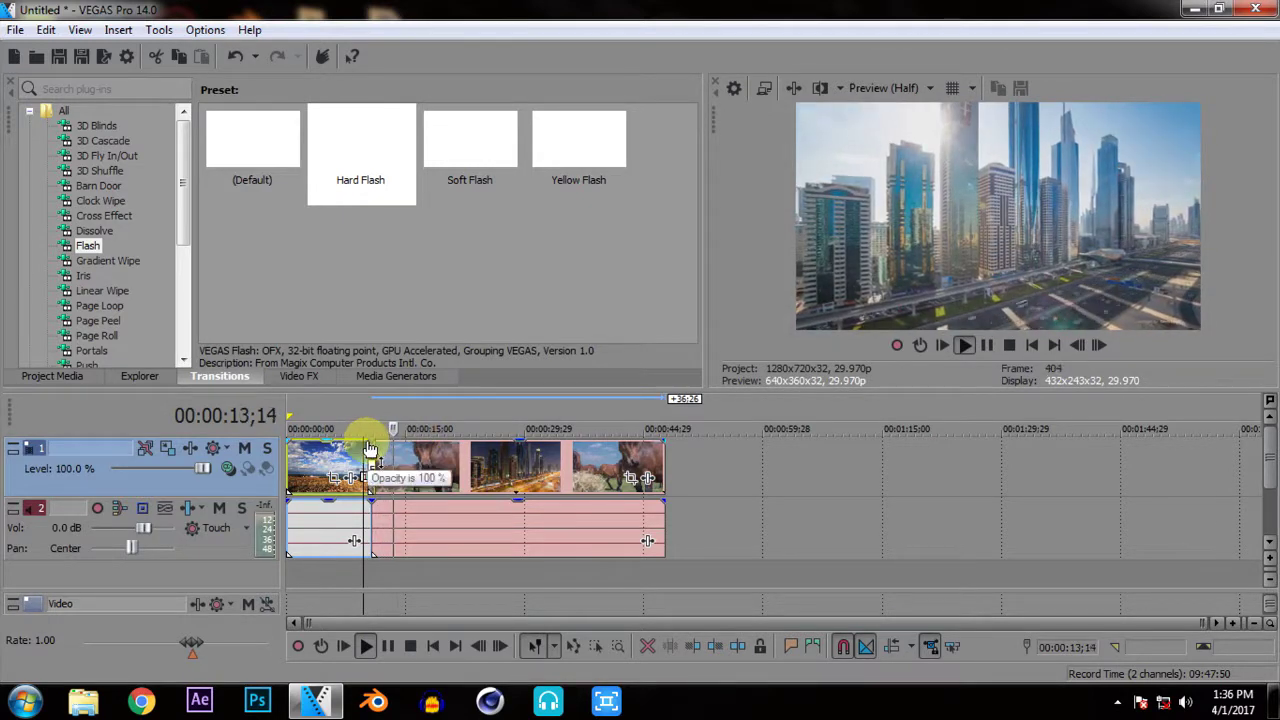
key("space")
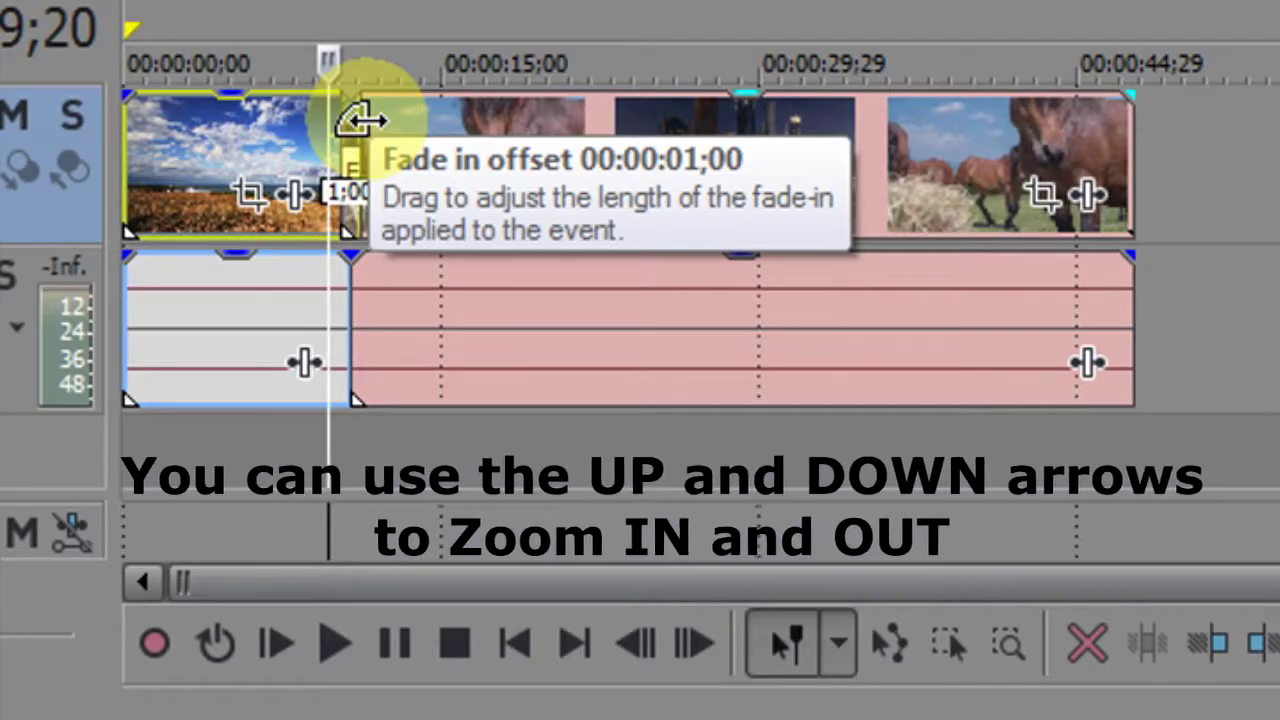
Zoom in and stretch the Hard Flash transition from 1:00 to about 5:15.
key("Up")
key("Up")
key("Up")
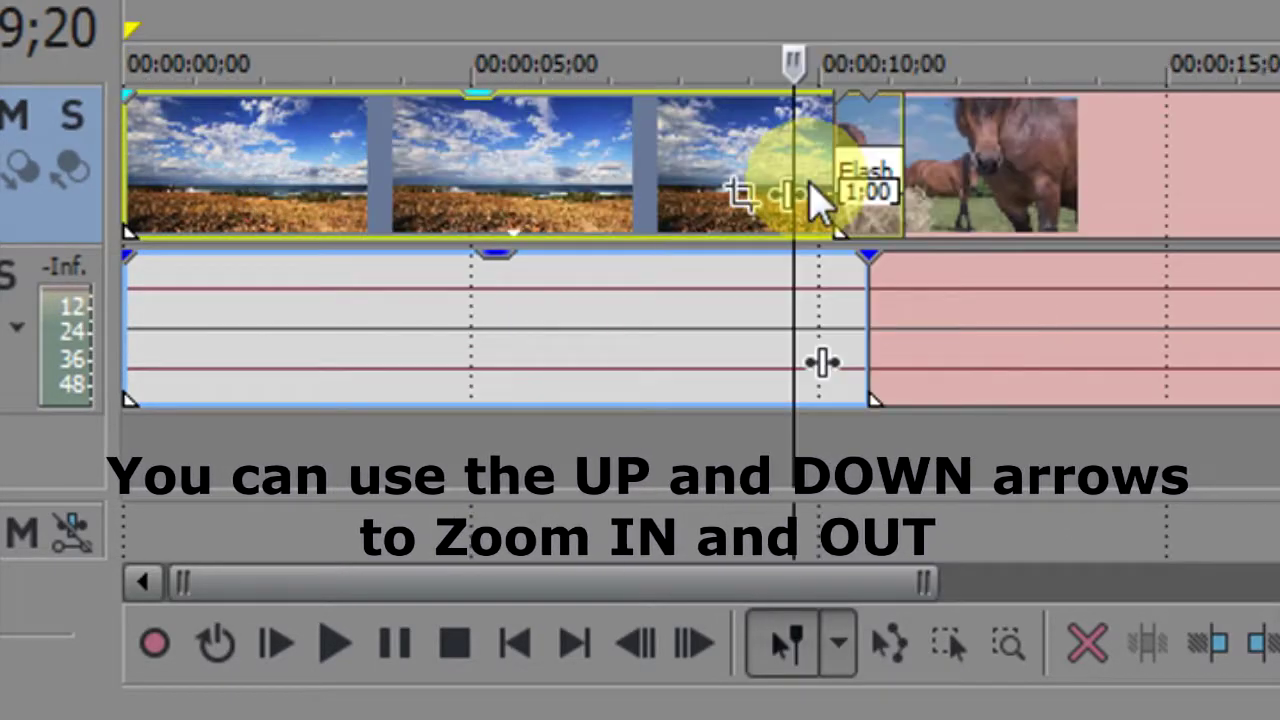
left_click_drag(891, 114, 1205, 100)
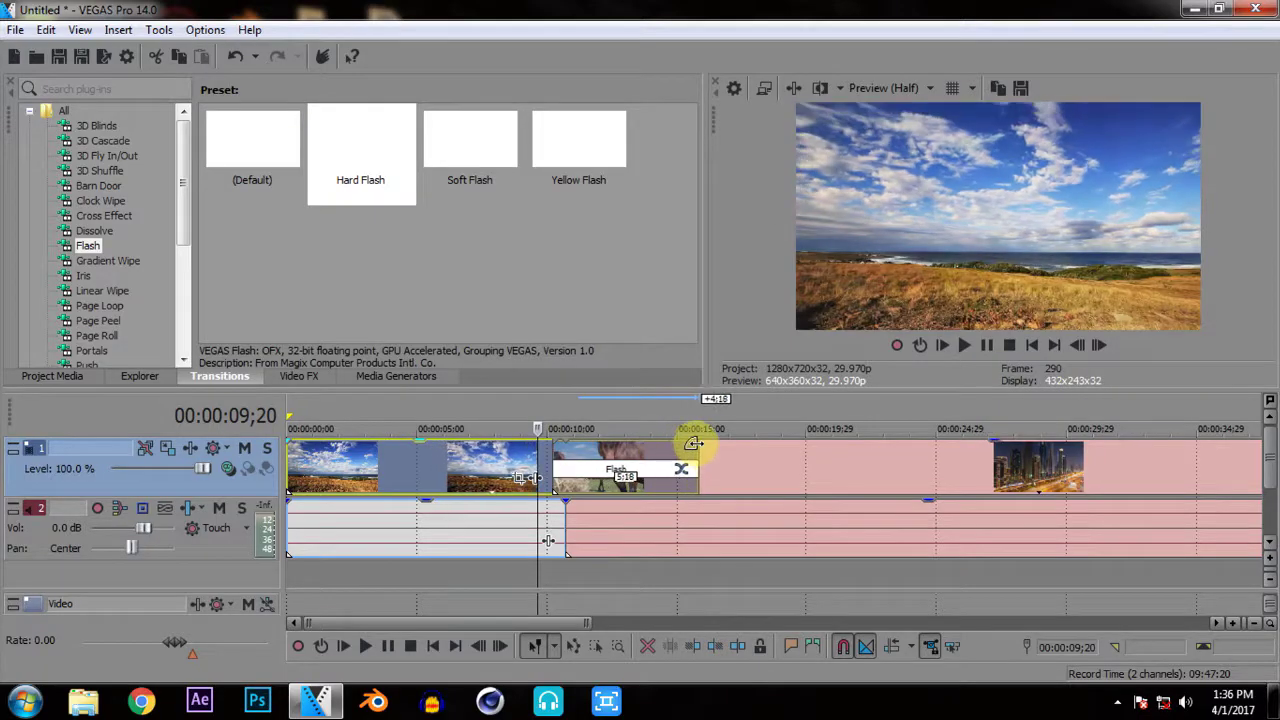
left_click_drag(693, 443, 719, 452)
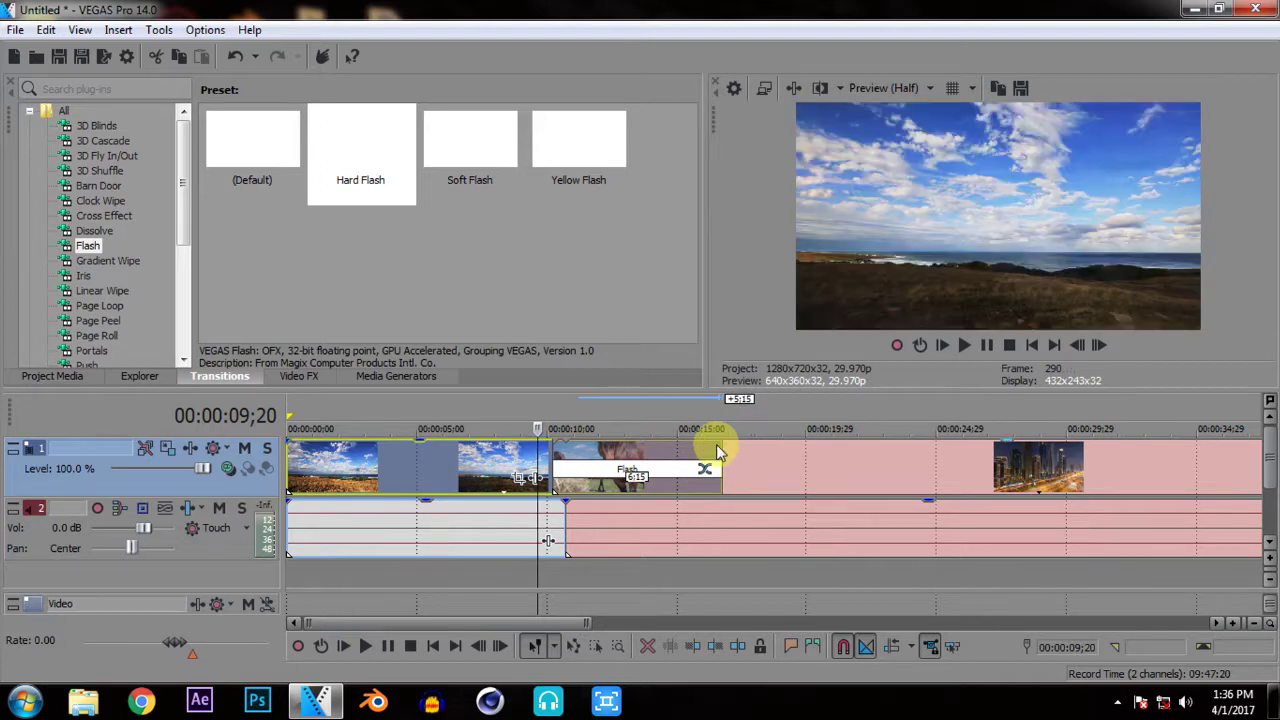
Play back the lengthened transition starting just before it.
left_click(522, 456)
key("space")
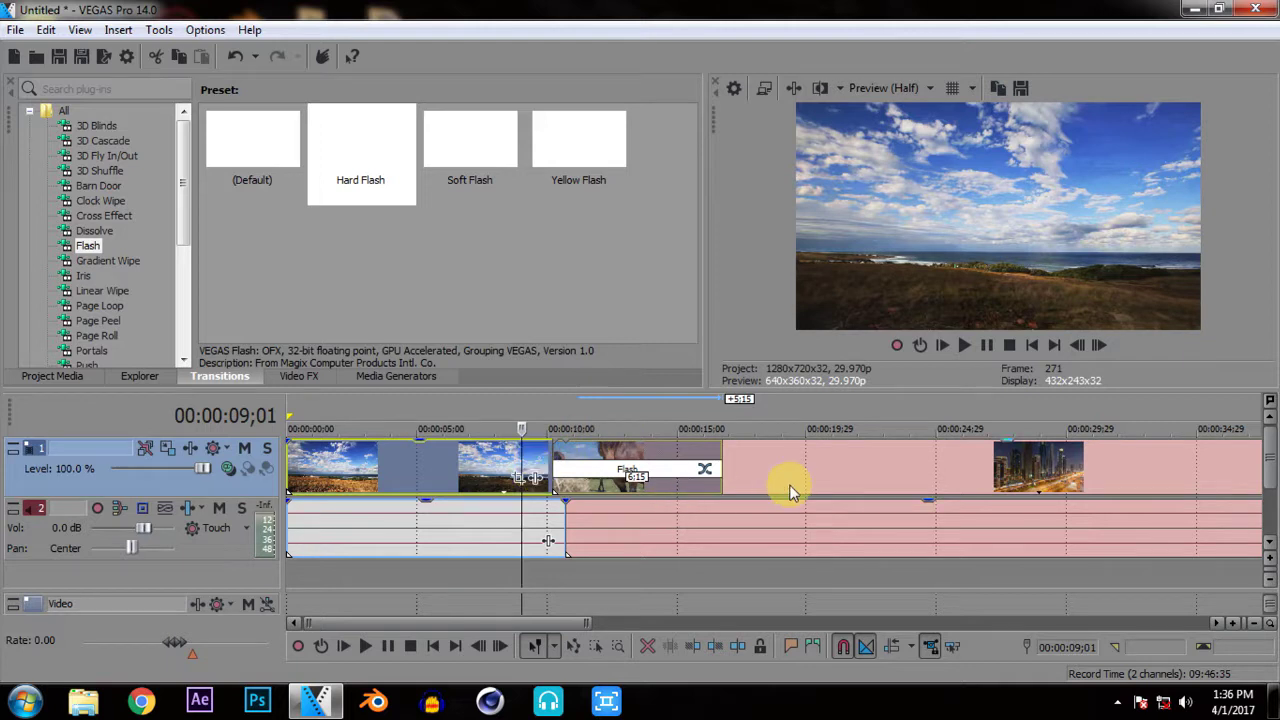
key("space")
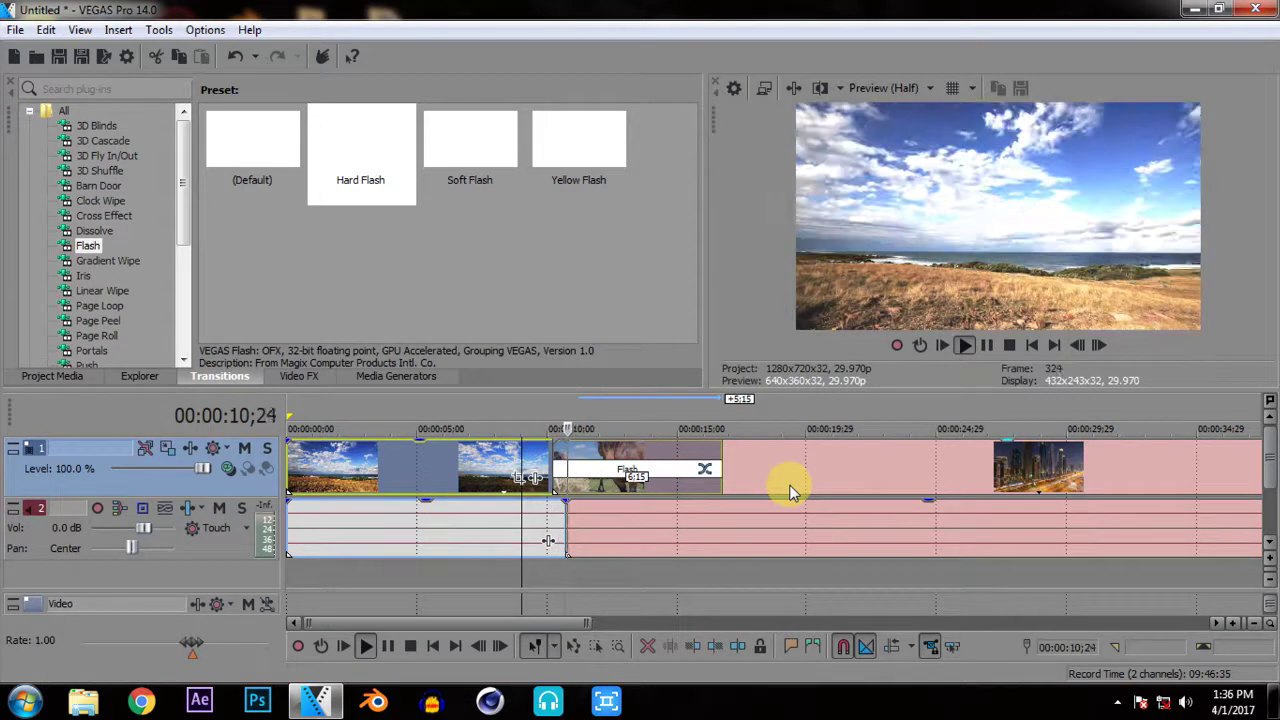